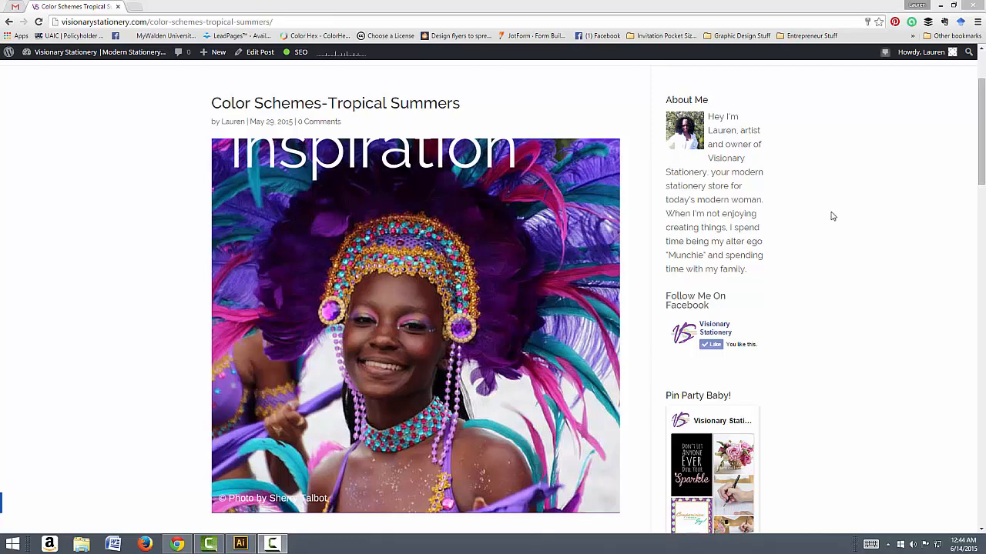
# Step: Review the Color Schemes-Tropical Summers post, examining the carnival photo, its hex color swatches and the ASE file download link
pyautogui.moveTo(983, 134); pyautogui.dragTo(955, 291)
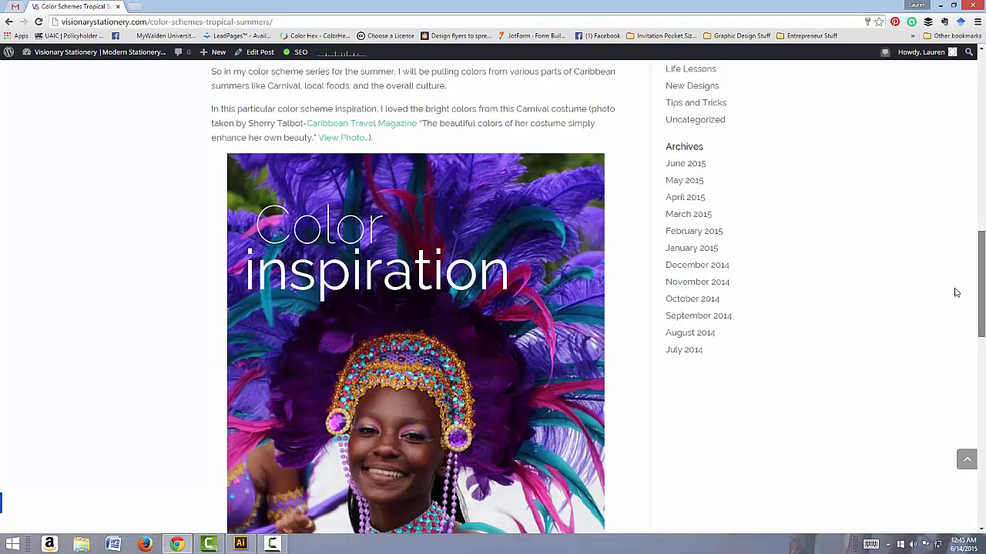
pyautogui.scroll(-2, 955, 290)
pyautogui.scroll(-1, 844, 202)
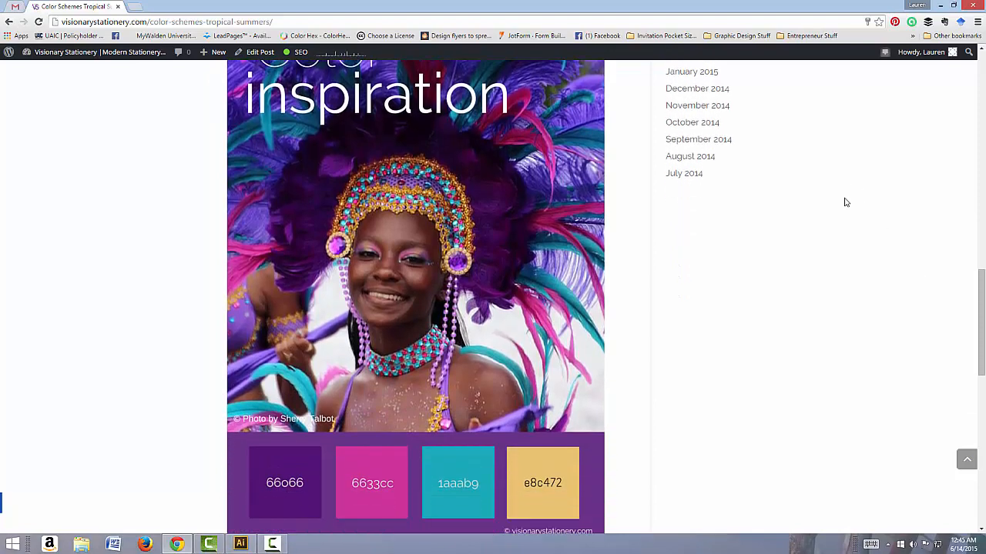
pyautogui.scroll(-1, 844, 202)
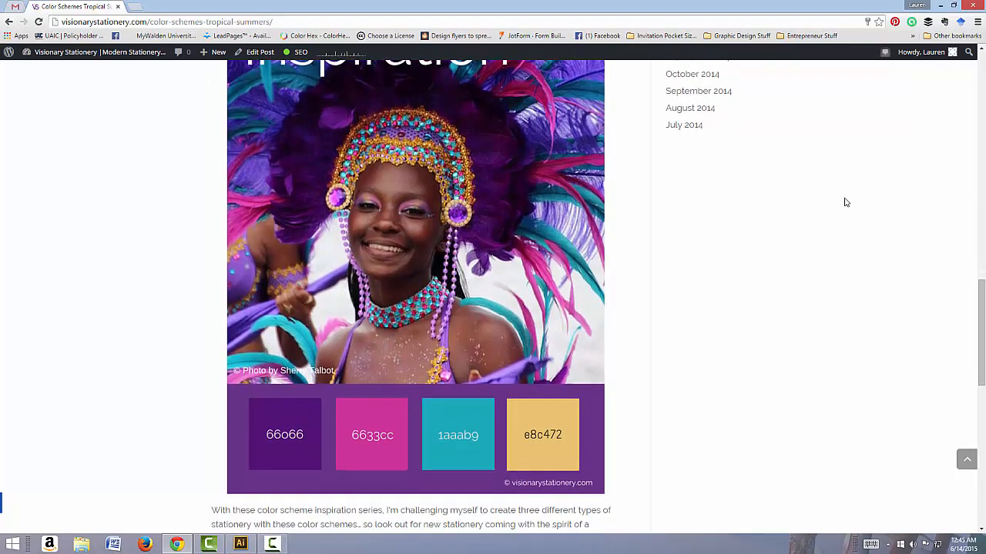
pyautogui.scroll(-1, 845, 202)
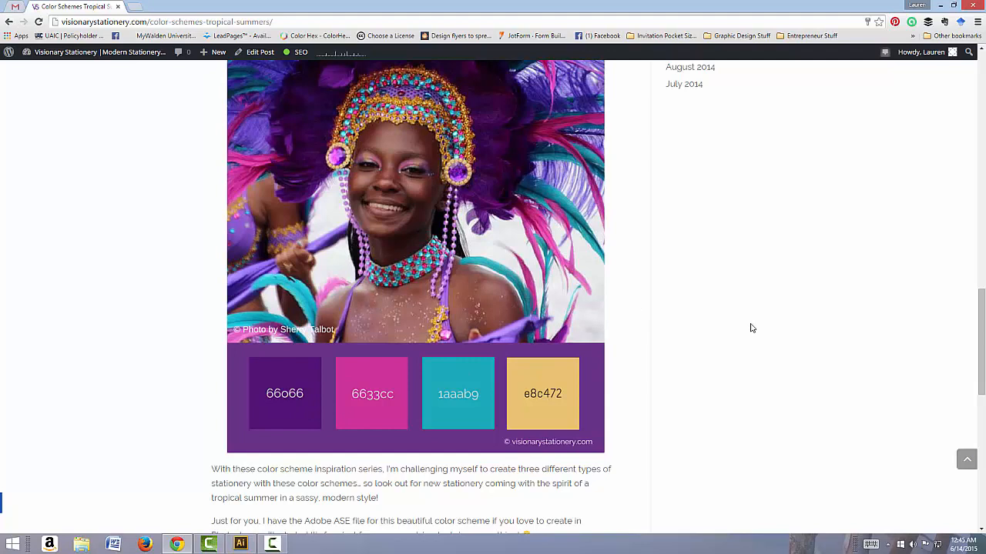
pyautogui.scroll(-2, 752, 328)
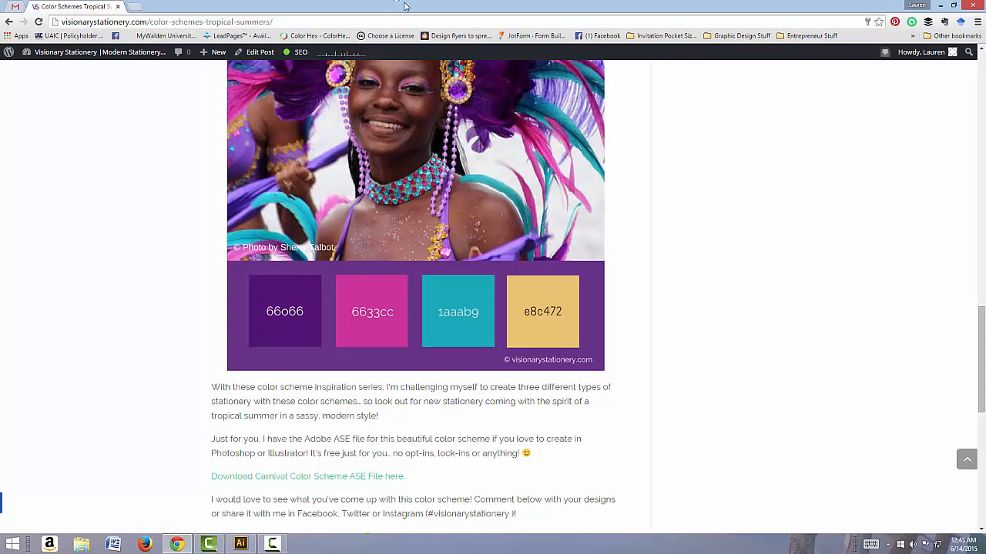
pyautogui.scroll(-1, 513, 216)
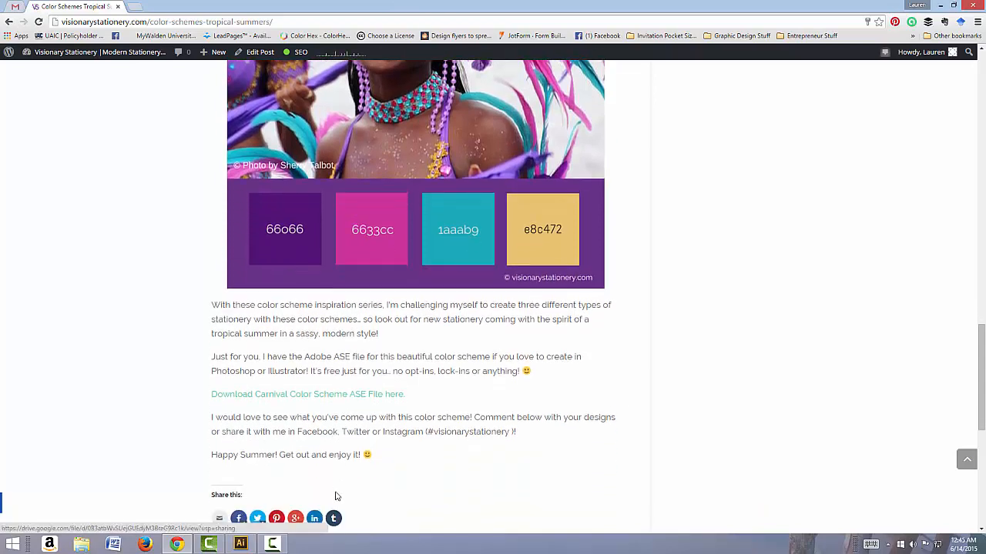
pyautogui.scroll(-1, 366, 352)
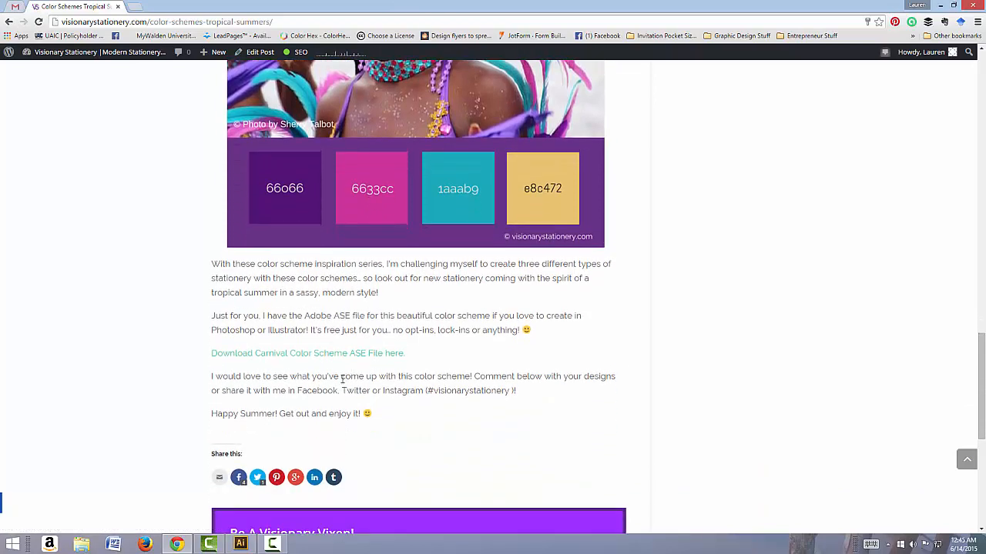
pyautogui.scroll(1, 343, 381)
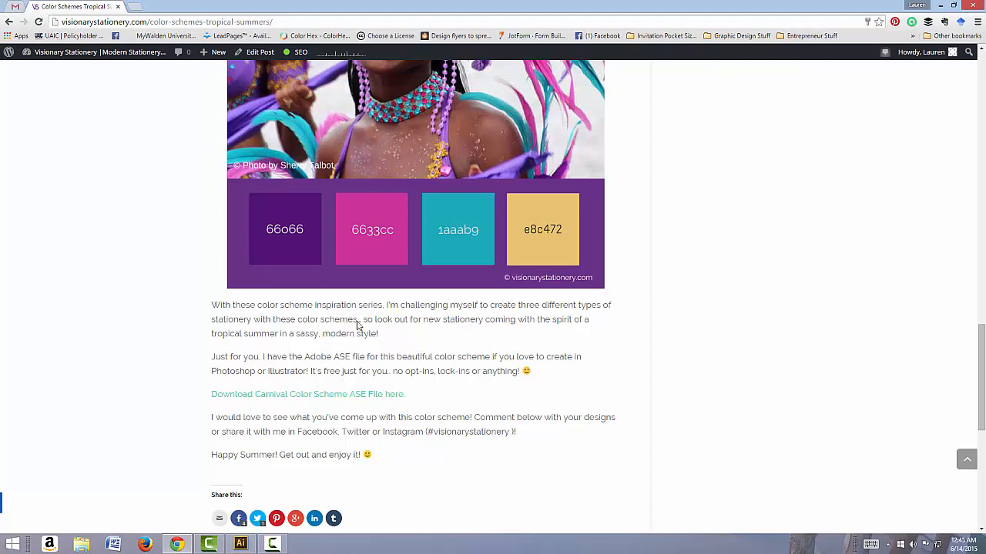
pyautogui.scroll(-1, 667, 324)
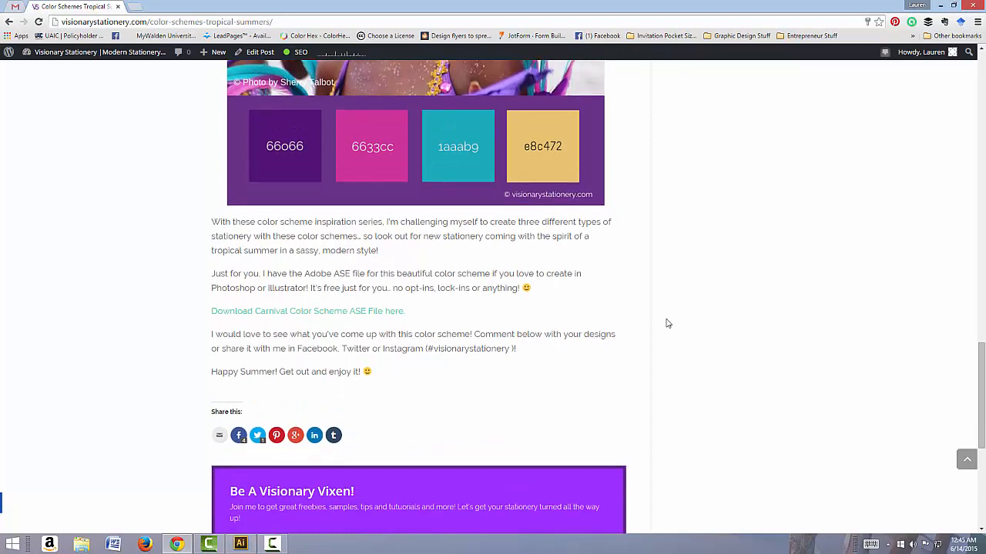
pyautogui.scroll(-2, 667, 324)
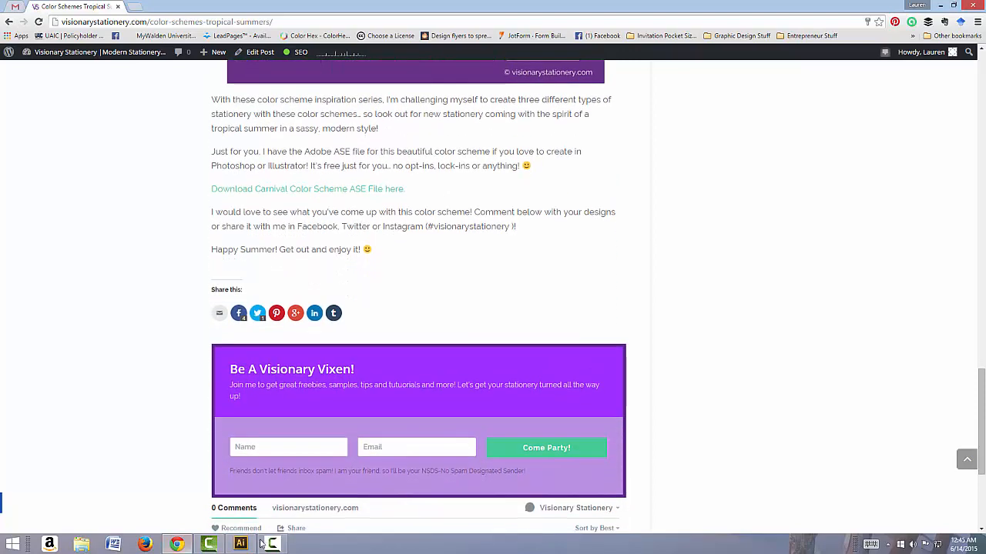
# Step: Switch to Illustrator and fit the Color Scheme Challenge Business Logo artboard to the screen
pyautogui.moveTo(242, 547)
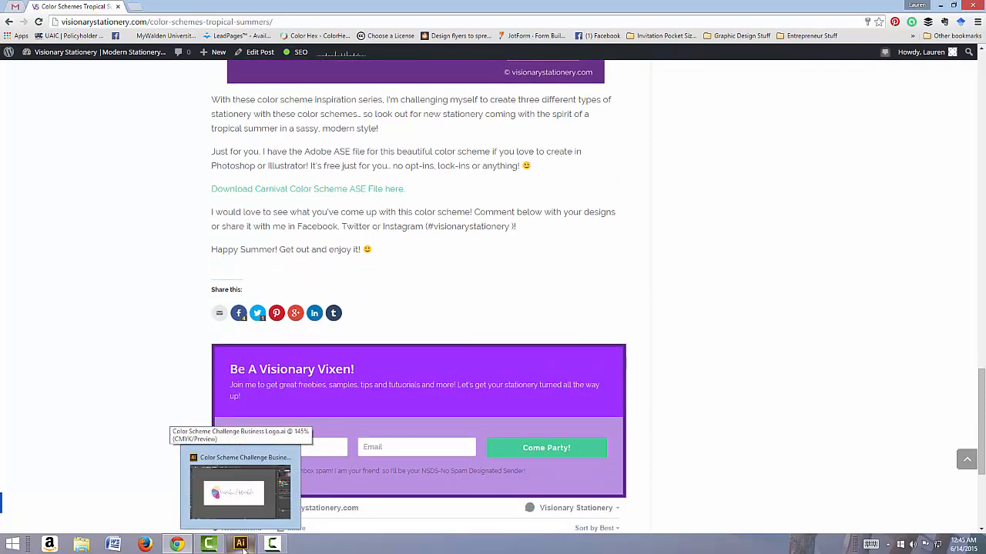
pyautogui.click(234, 489)
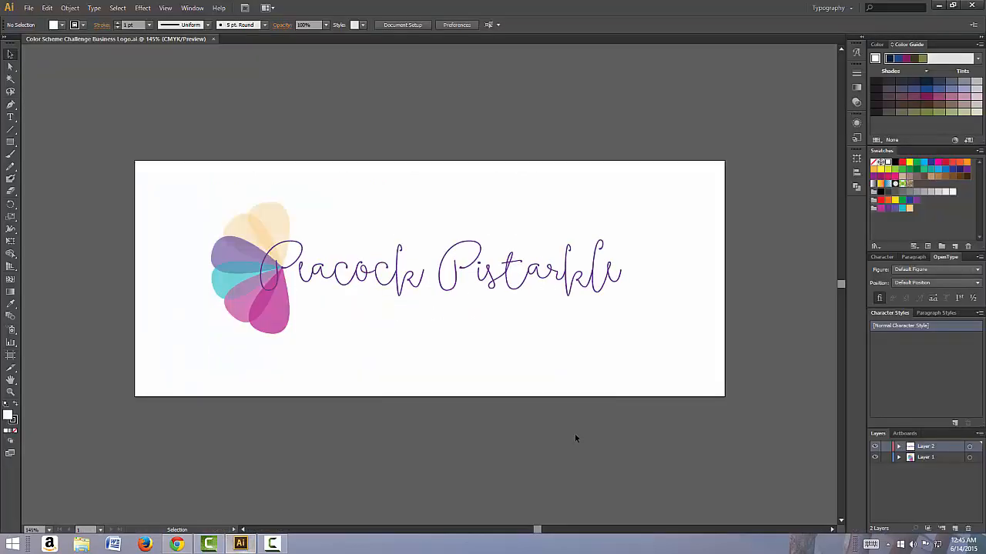
pyautogui.click(48, 531)
pyautogui.click(71, 519)
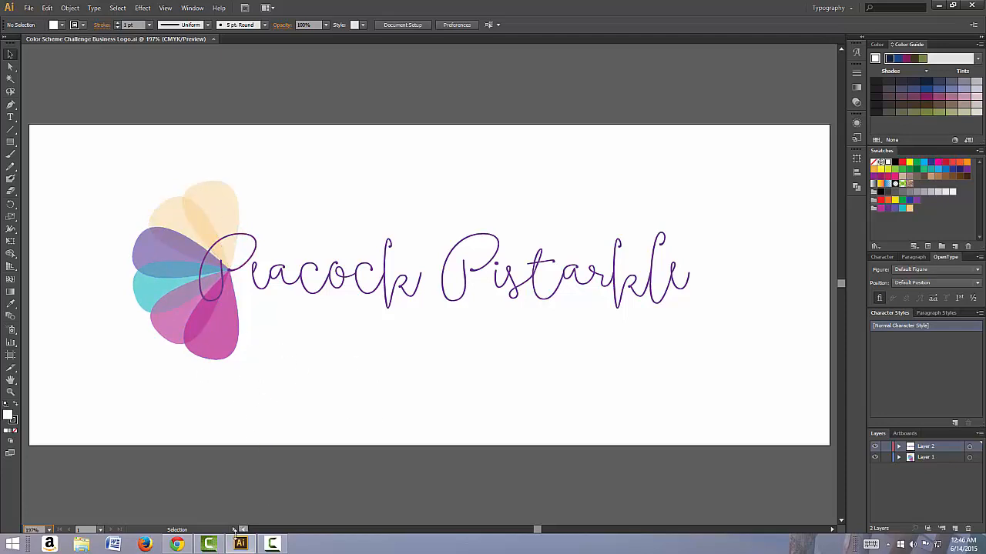
# Step: Switch to Chrome to re-examine the carnival photo and palette in the blog post, and return to Illustrator
pyautogui.click(177, 545)
pyautogui.scroll(8, 327, 381)
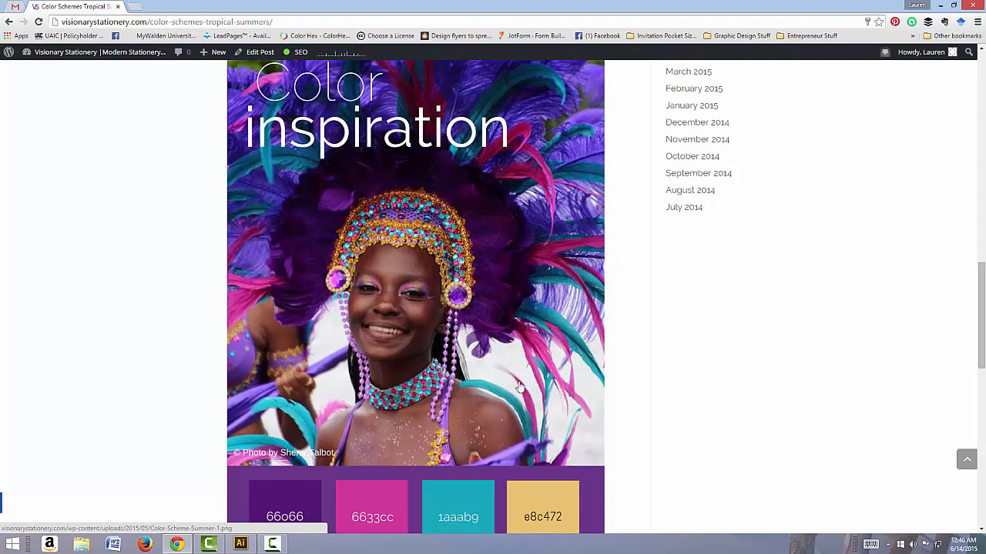
pyautogui.click(240, 545)
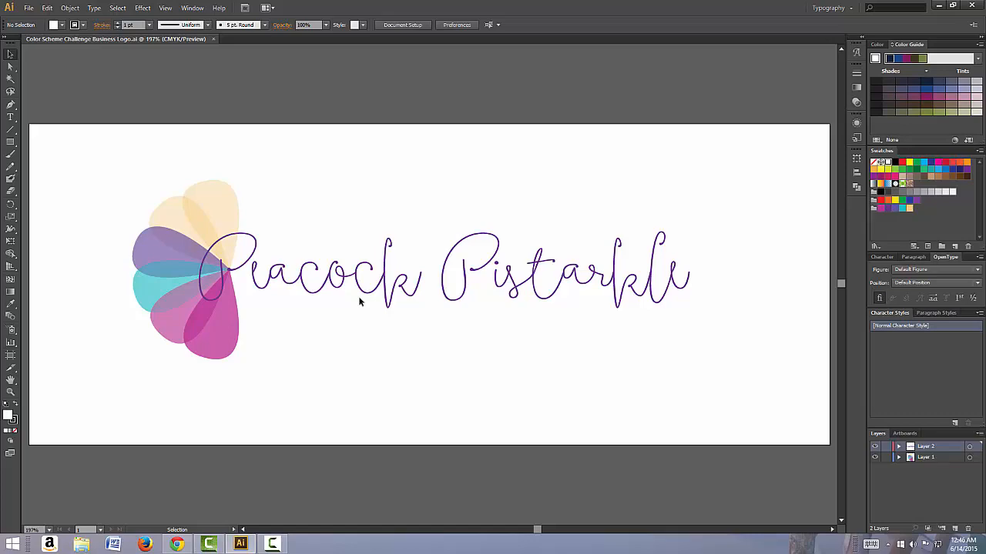
# Step: Move the Peacock Pistarkle lettering to the right, clear of the feathers, and expand the feather group's paths under Layer 1
pyautogui.moveTo(320, 286); pyautogui.dragTo(376, 270)
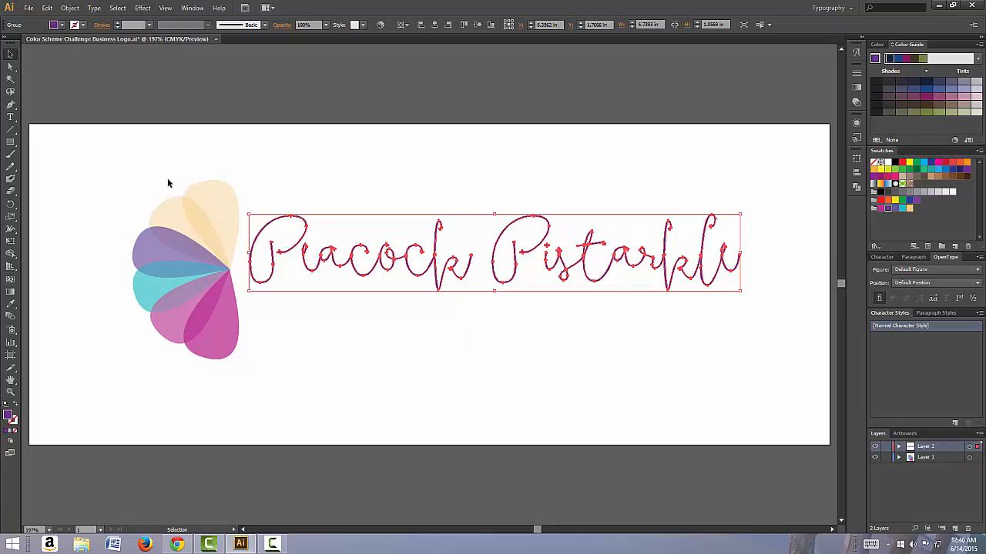
pyautogui.click(225, 188)
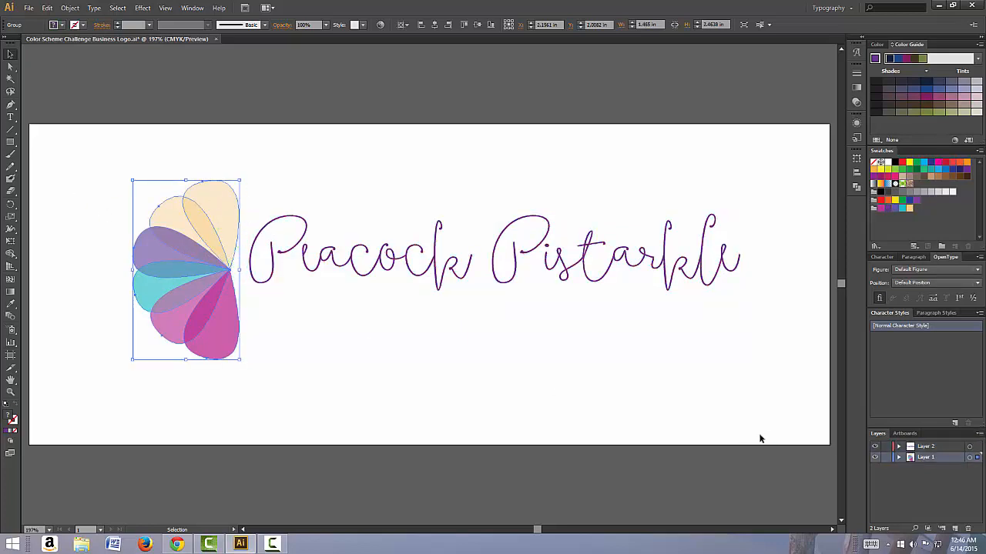
pyautogui.click(898, 458)
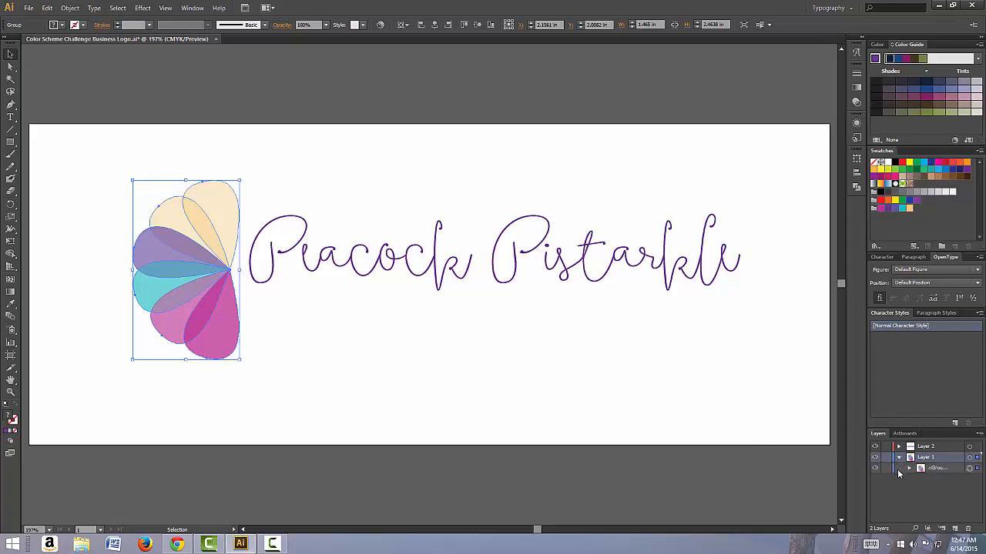
pyautogui.click(909, 468)
pyautogui.scroll(-3, 939, 490)
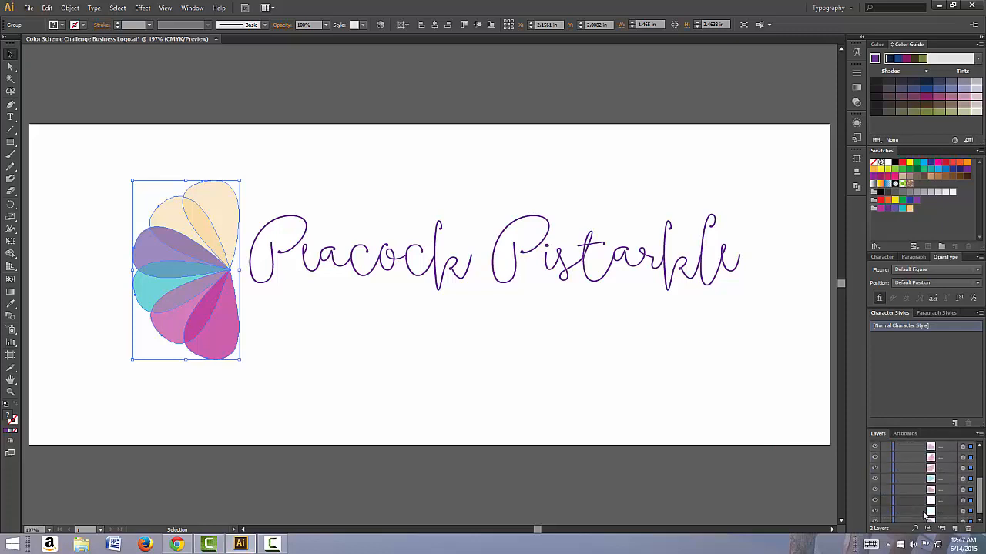
pyautogui.scroll(-2, 901, 510)
# Step: Hide the paths in the feather group one by one, leaving only the lowest pink feather shape displayed
pyautogui.click(875, 518)
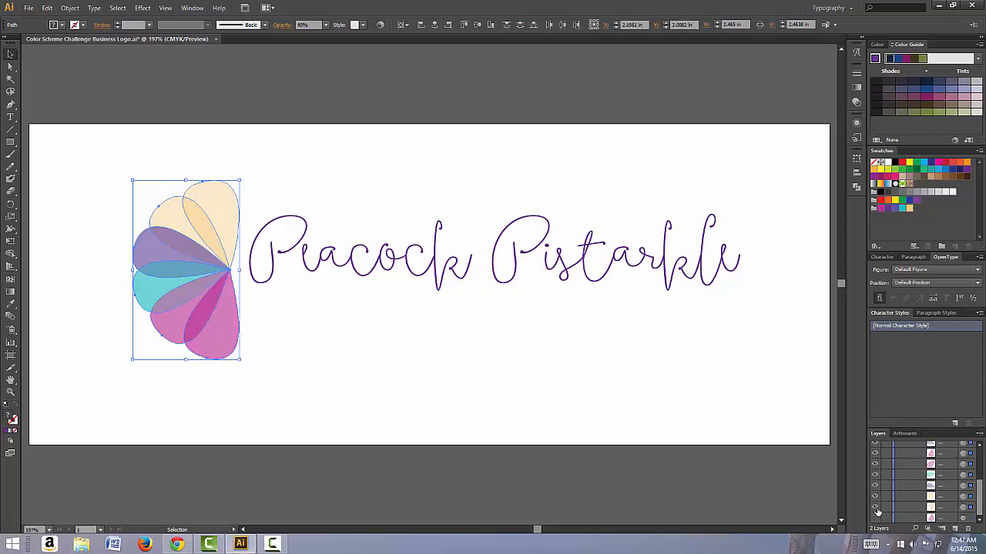
pyautogui.click(875, 497)
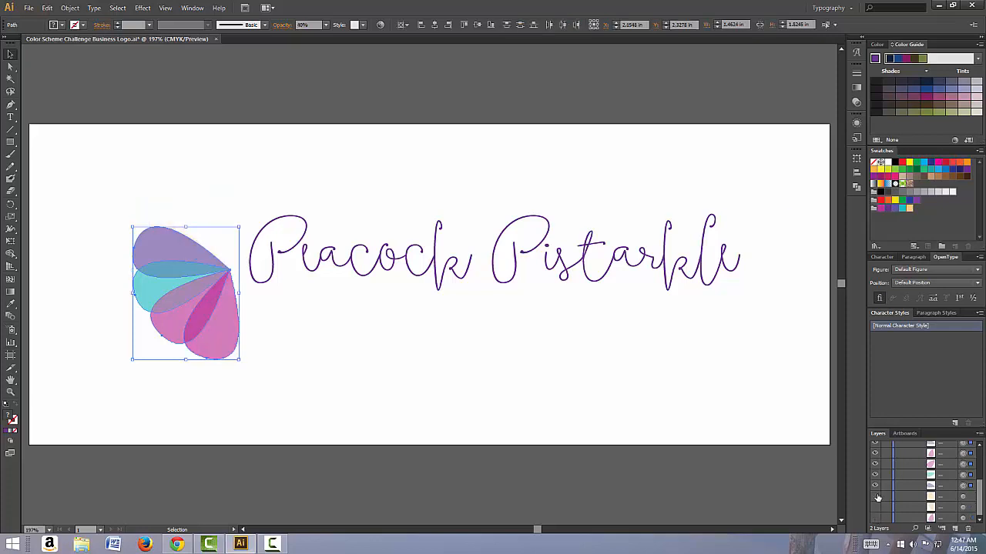
pyautogui.click(875, 486)
pyautogui.click(875, 475)
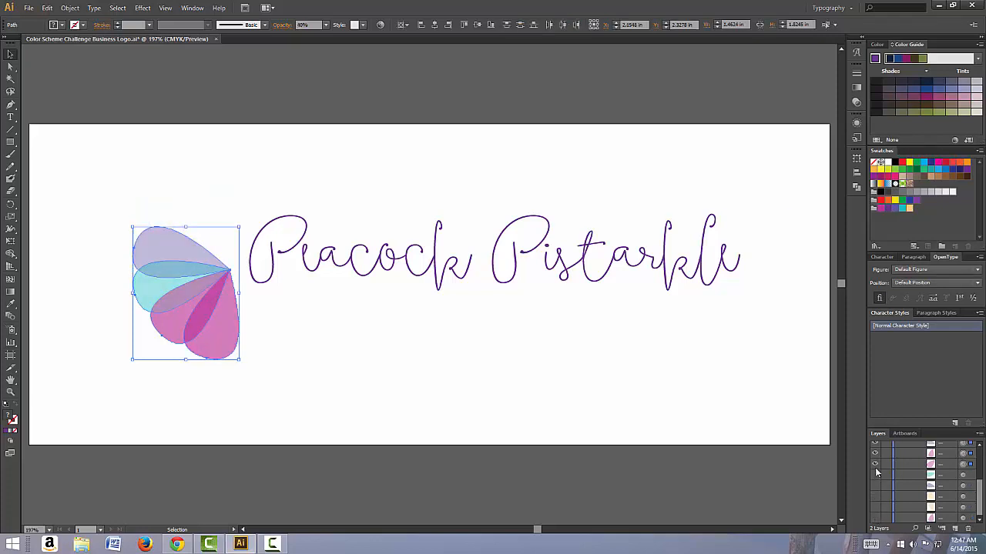
pyautogui.click(874, 464)
pyautogui.click(874, 453)
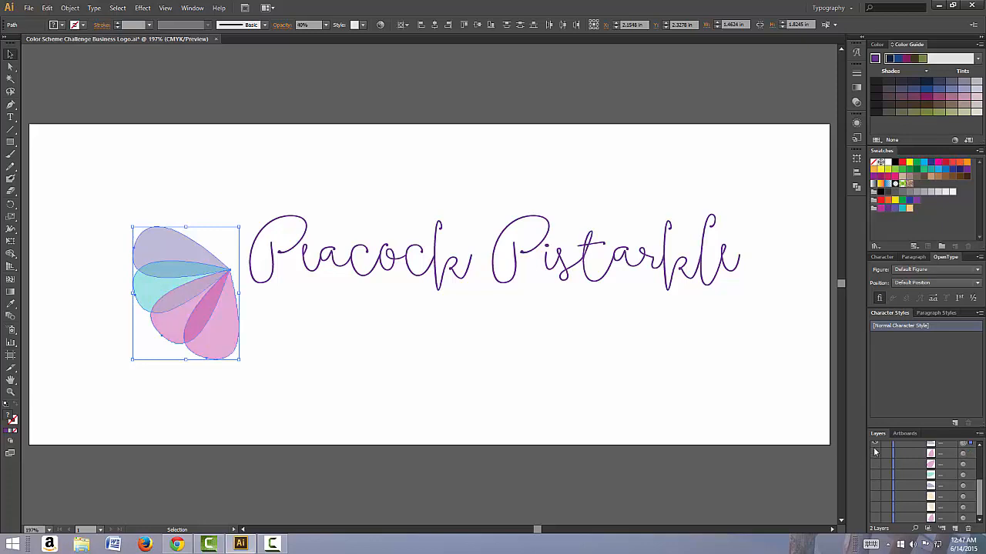
pyautogui.click(873, 445)
pyautogui.scroll(3, 883, 490)
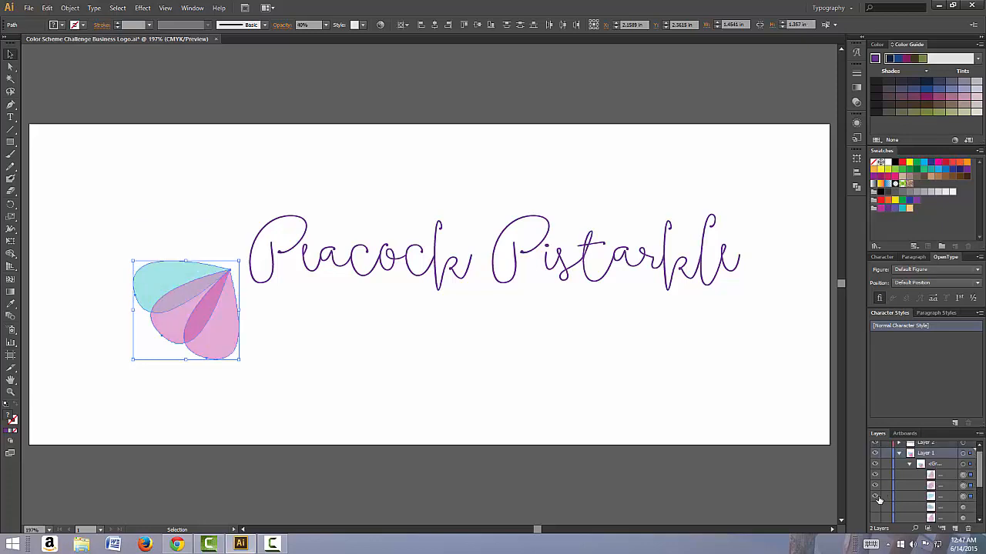
pyautogui.click(876, 494)
pyautogui.click(875, 485)
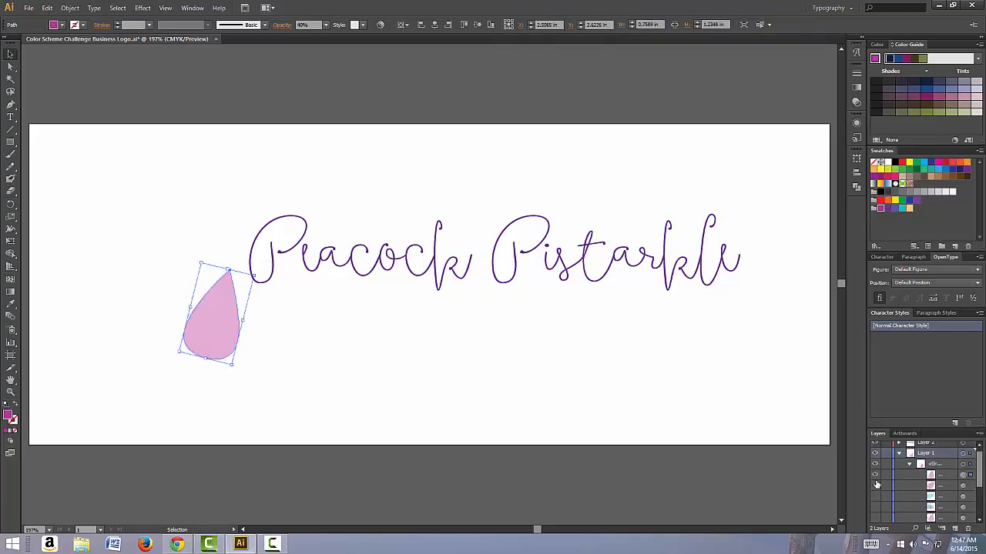
# Step: Show all the hidden feather paths again one by one and collapse Layer 1
pyautogui.click(876, 486)
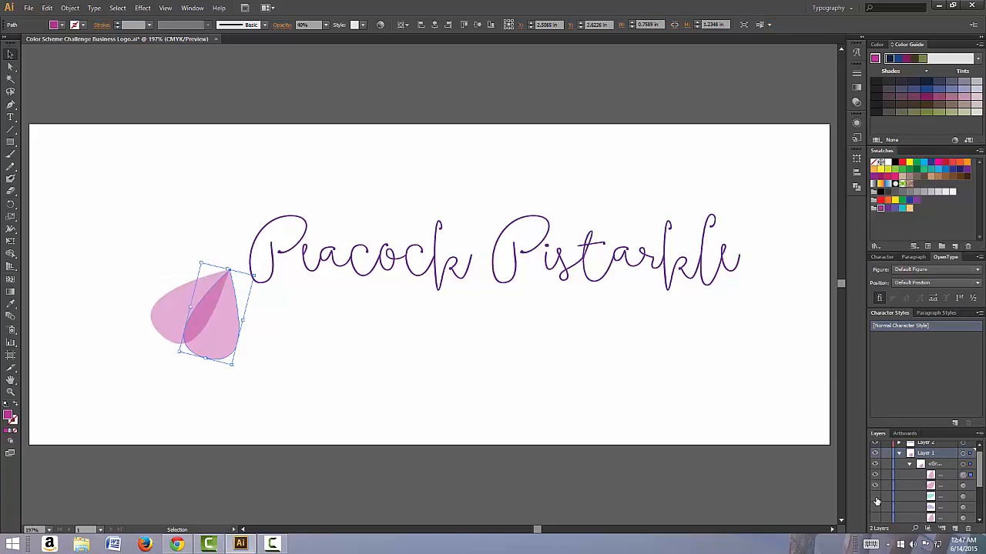
pyautogui.click(876, 496)
pyautogui.click(876, 509)
pyautogui.click(877, 519)
pyautogui.scroll(-2, 878, 519)
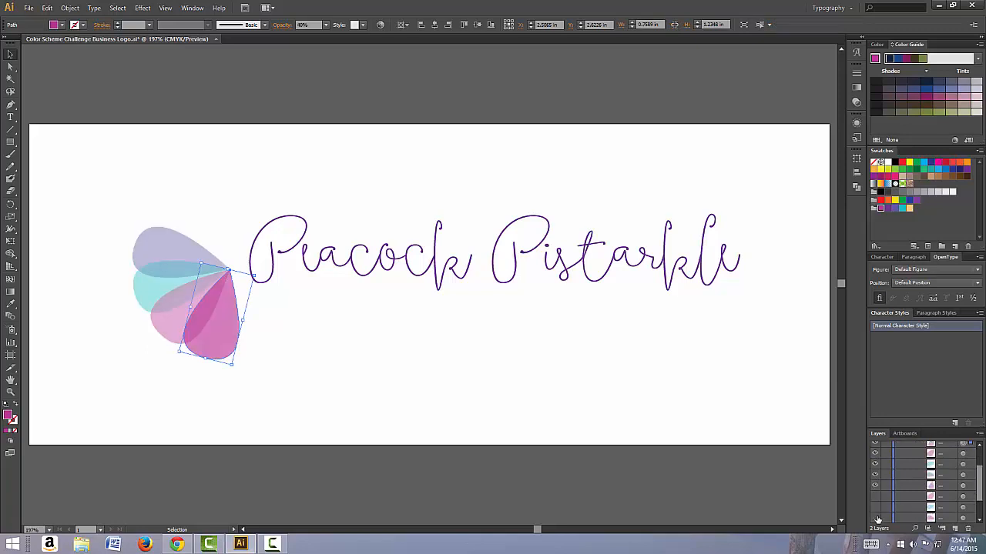
pyautogui.click(875, 466)
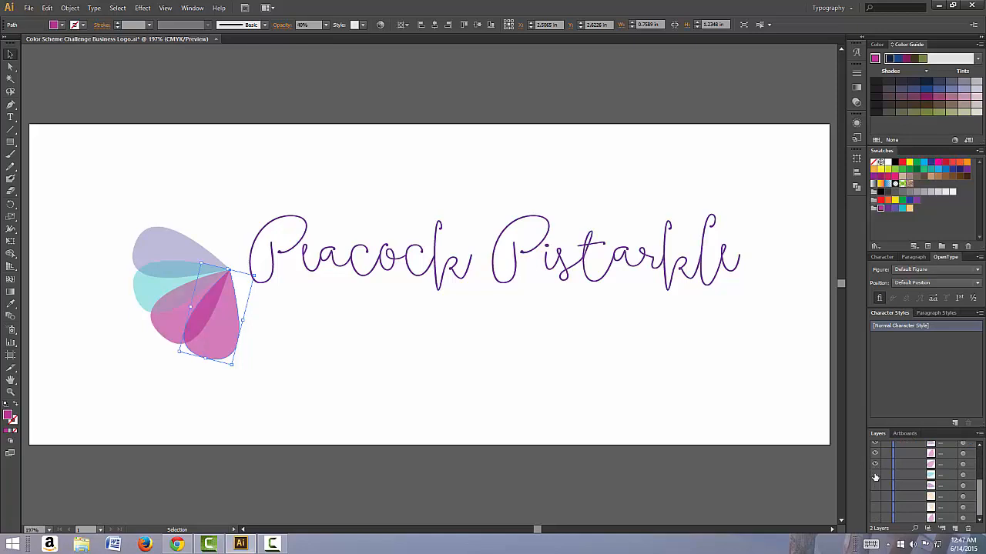
pyautogui.click(874, 476)
pyautogui.click(875, 487)
pyautogui.click(875, 497)
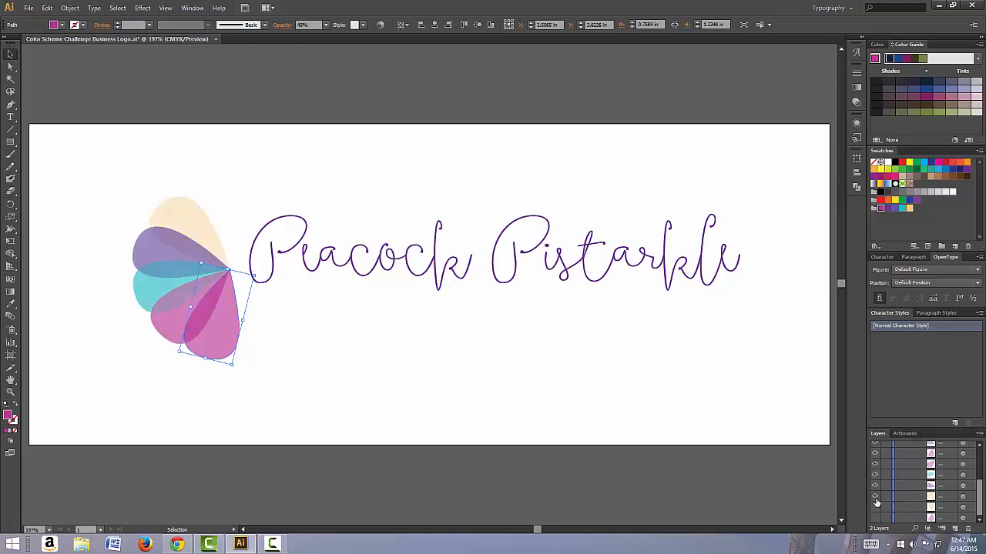
pyautogui.click(874, 508)
pyautogui.click(875, 519)
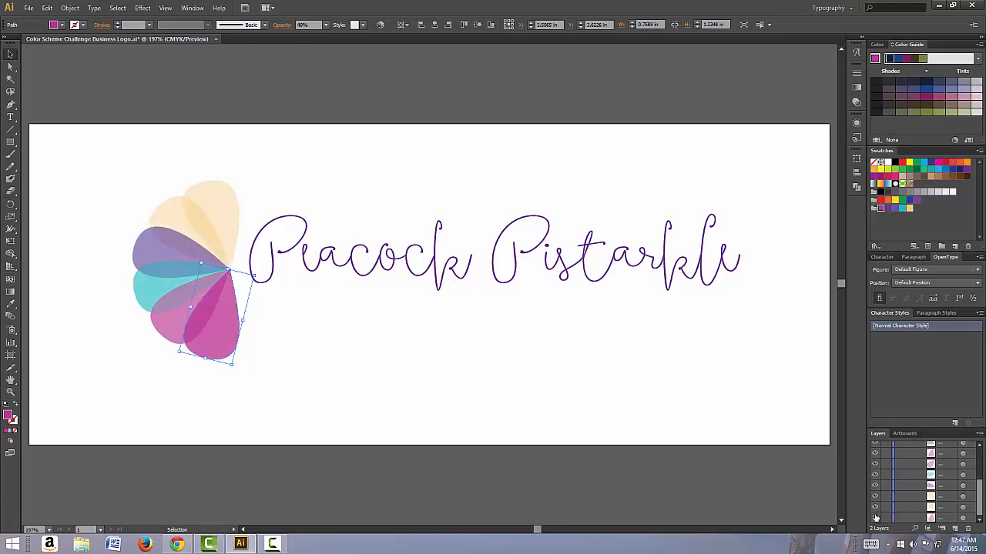
pyautogui.scroll(5, 876, 517)
pyautogui.click(899, 457)
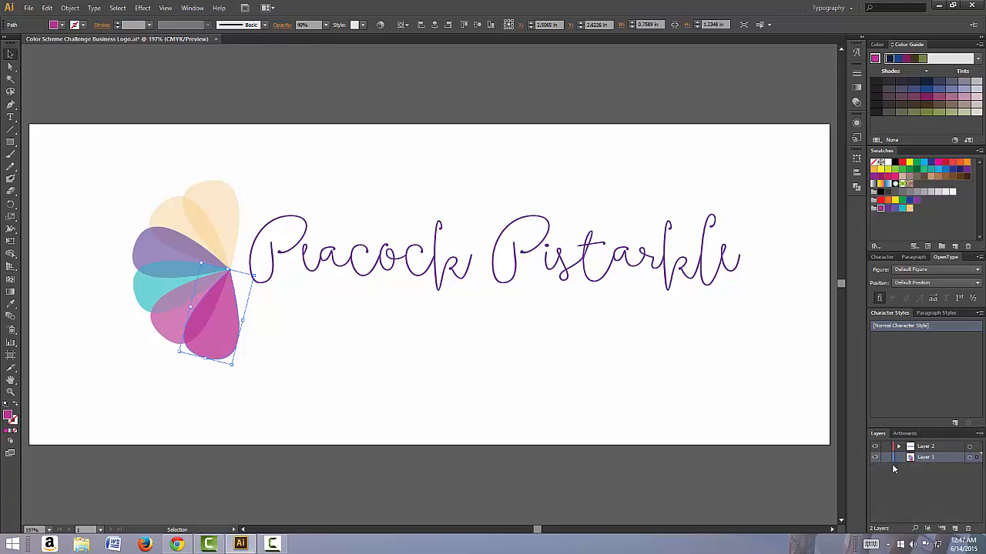
# Step: Move the Peacock Pistarkle lettering back to the left so its first P overlaps the feathers, and leave it selected
pyautogui.click(291, 361)
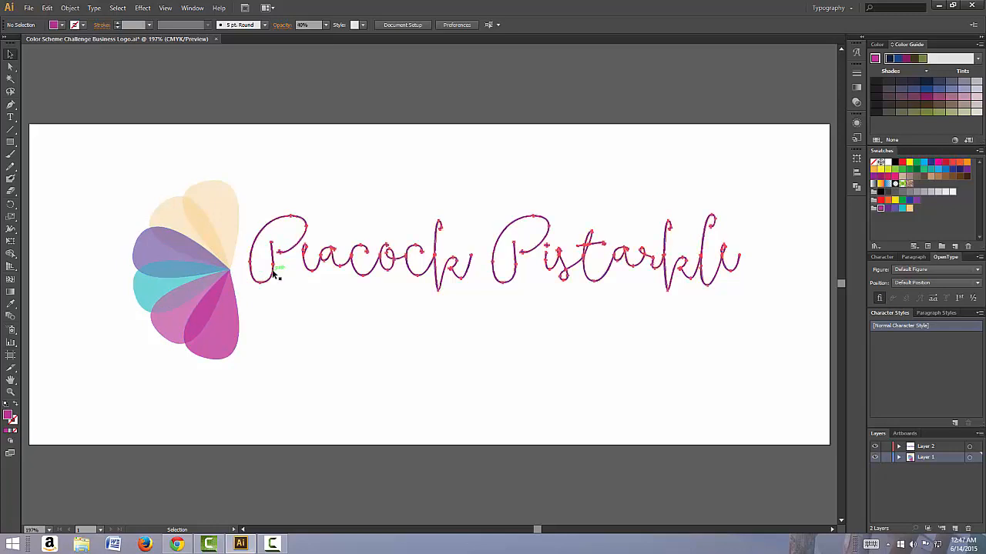
pyautogui.moveTo(273, 276); pyautogui.dragTo(222, 285)
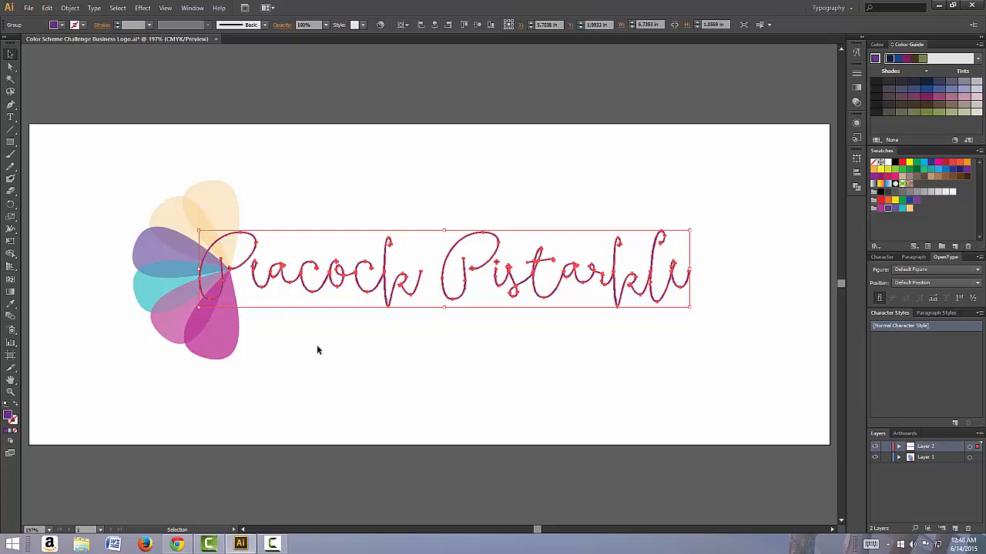
pyautogui.click(377, 344)
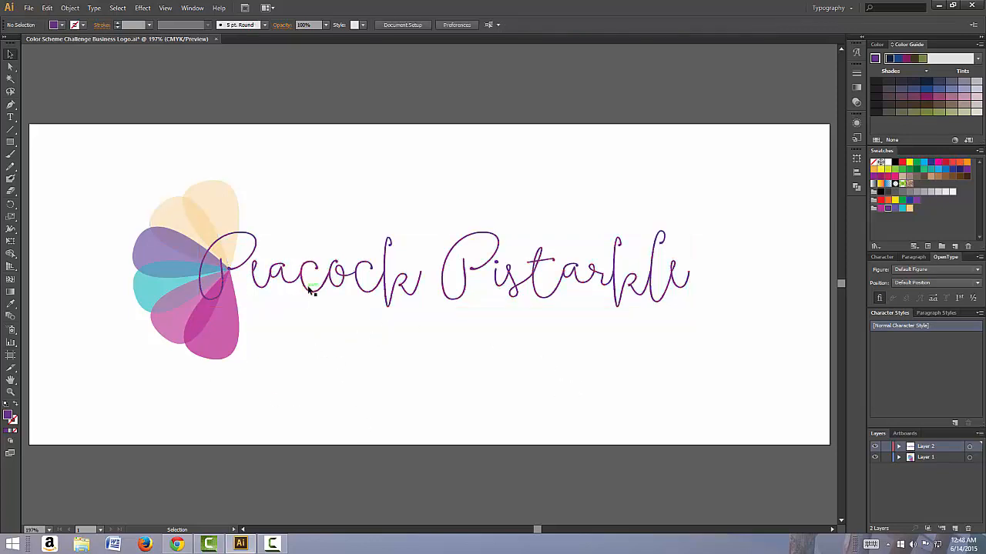
pyautogui.click(309, 286)
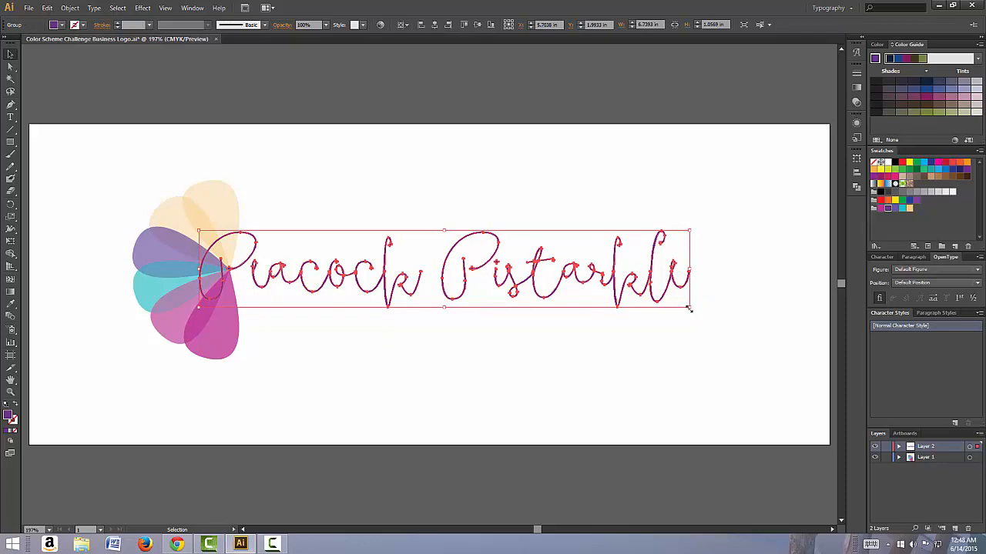
# Step: Enlarge the Peacock Pistarkle lettering to about 6.86 in wide and group it with the feathers
pyautogui.moveTo(689, 308)
pyautogui.mouseDown()
pyautogui.moveTo(732, 339)
pyautogui.moveTo(796, 330)
pyautogui.moveTo(748, 301)
pyautogui.moveTo(698, 309)
pyautogui.mouseUp()
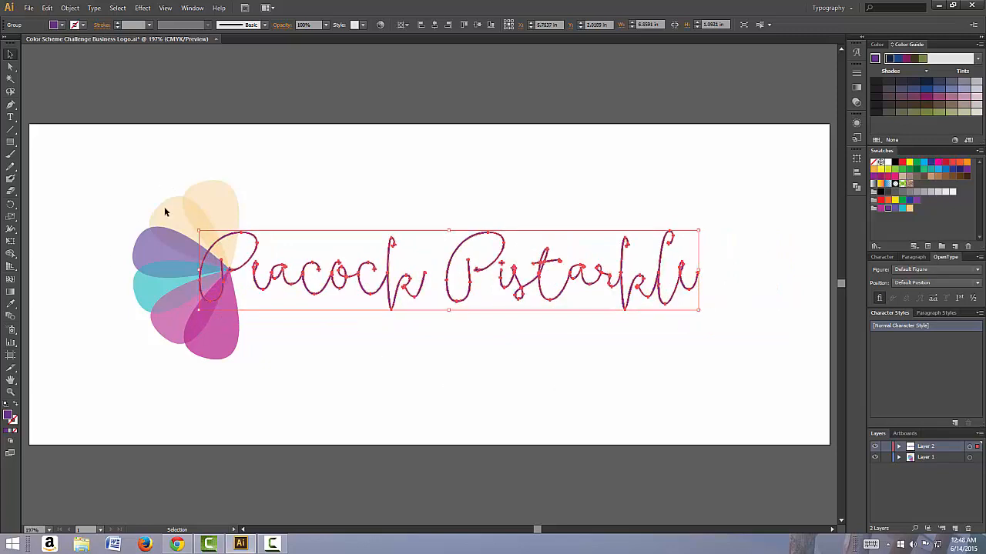
pyautogui.moveTo(138, 172); pyautogui.dragTo(699, 394)
pyautogui.click(69, 7)
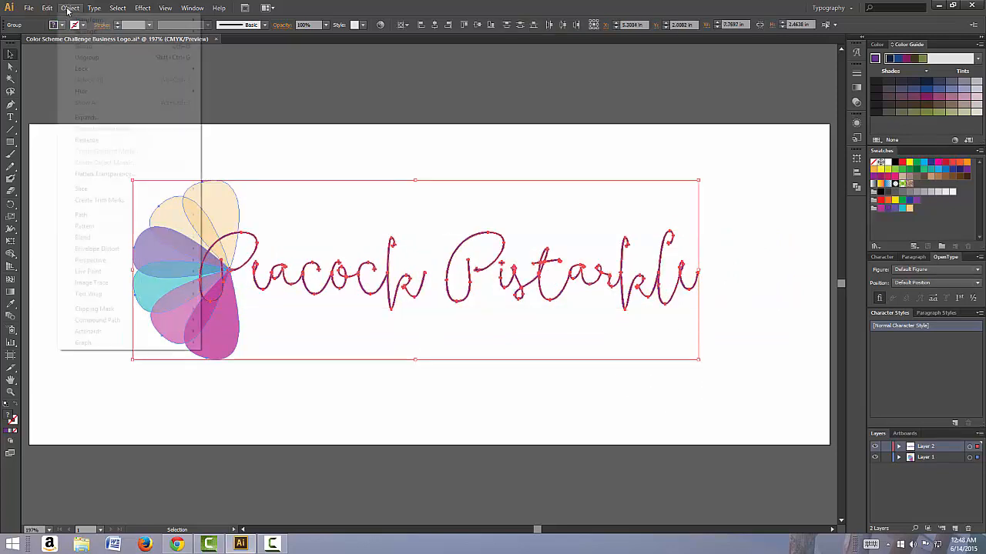
pyautogui.click(85, 46)
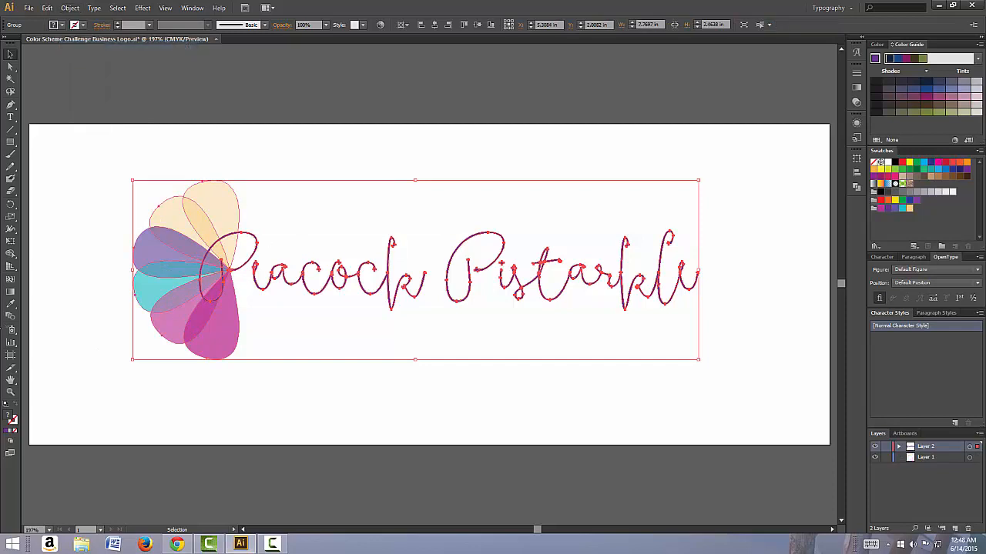
# Step: Shrink the grouped logo proportionally to about 2.39 in wide and scale it back up to about 8.35 in wide
pyautogui.moveTo(105, 154); pyautogui.dragTo(307, 237)
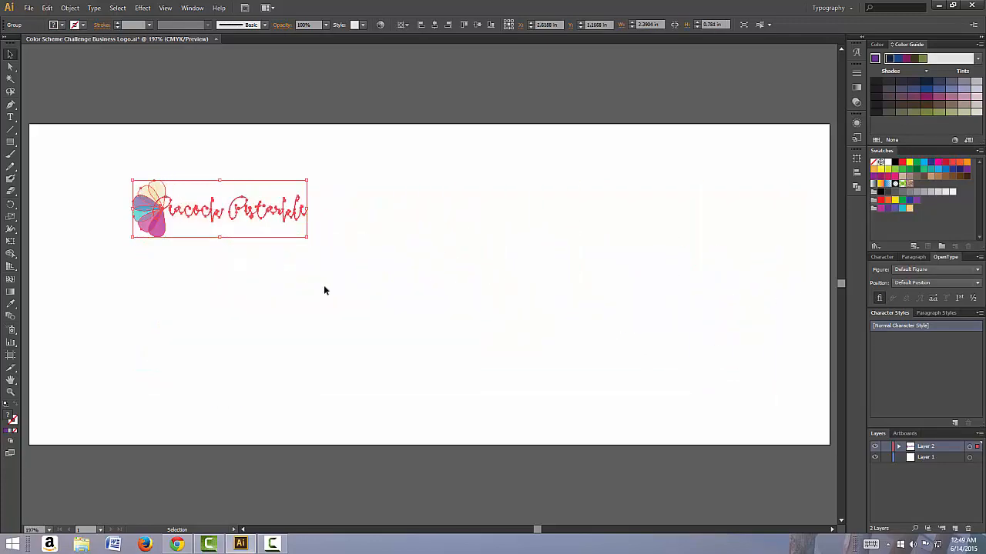
pyautogui.click(214, 249)
pyautogui.click(236, 219)
pyautogui.moveTo(309, 238); pyautogui.dragTo(739, 368)
pyautogui.click(581, 398)
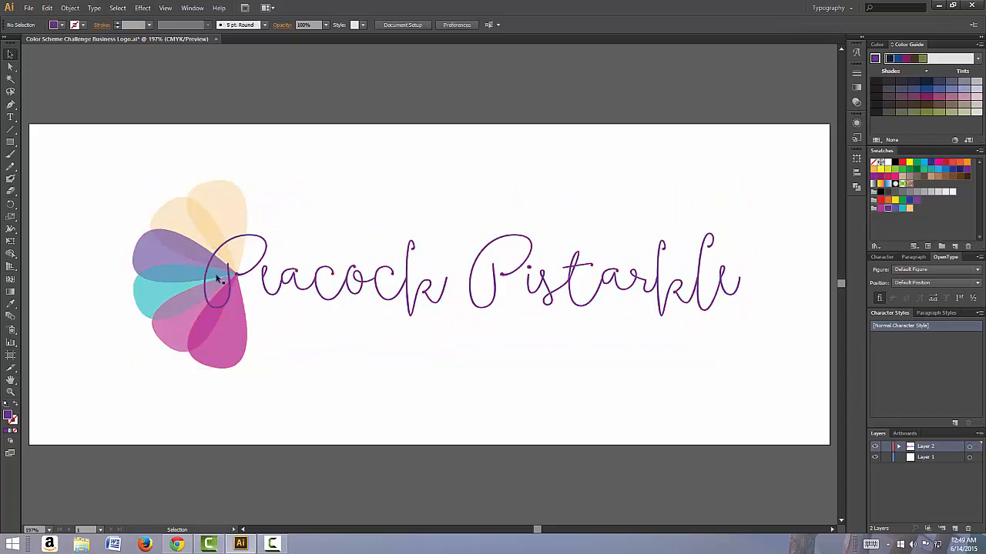
# Step: Scale the grouped feather and lettering logo proportionally to about 7.90 in wide and deselect it
pyautogui.click(493, 309)
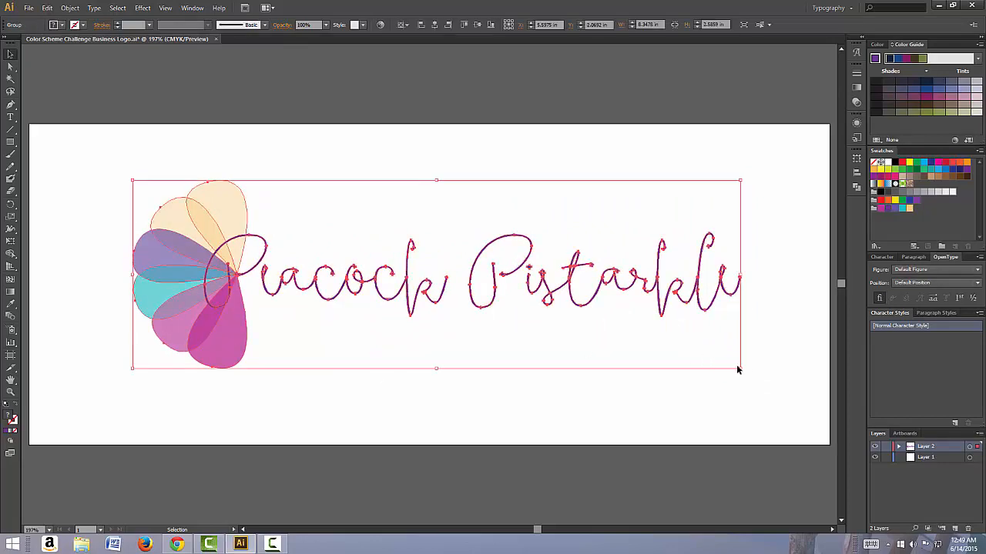
pyautogui.moveTo(739, 370); pyautogui.dragTo(723, 353)
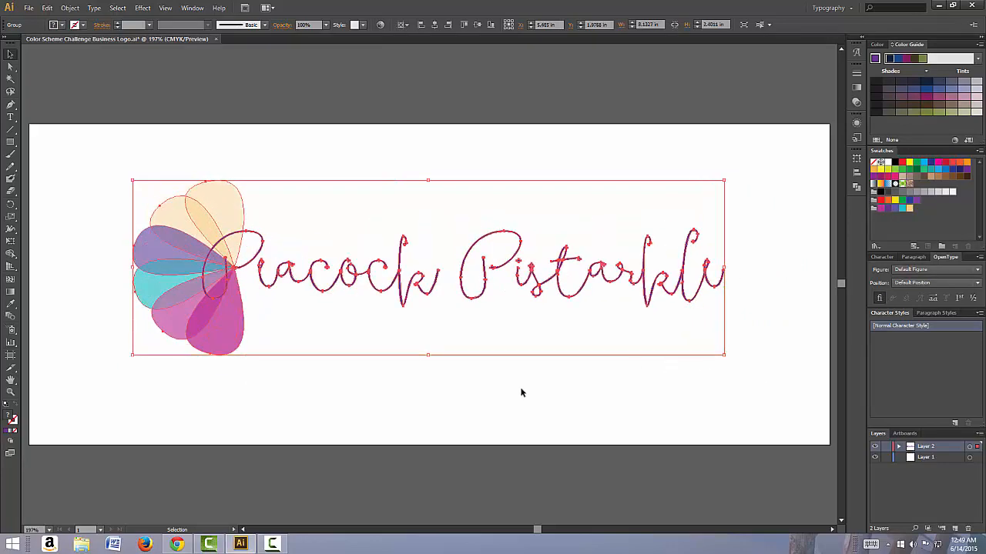
pyautogui.click(509, 389)
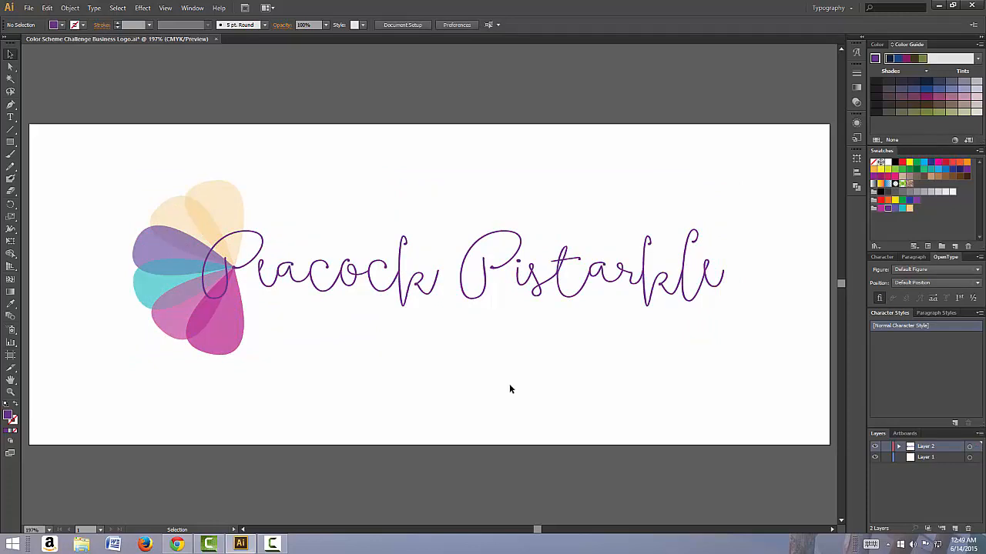
pyautogui.click(587, 286)
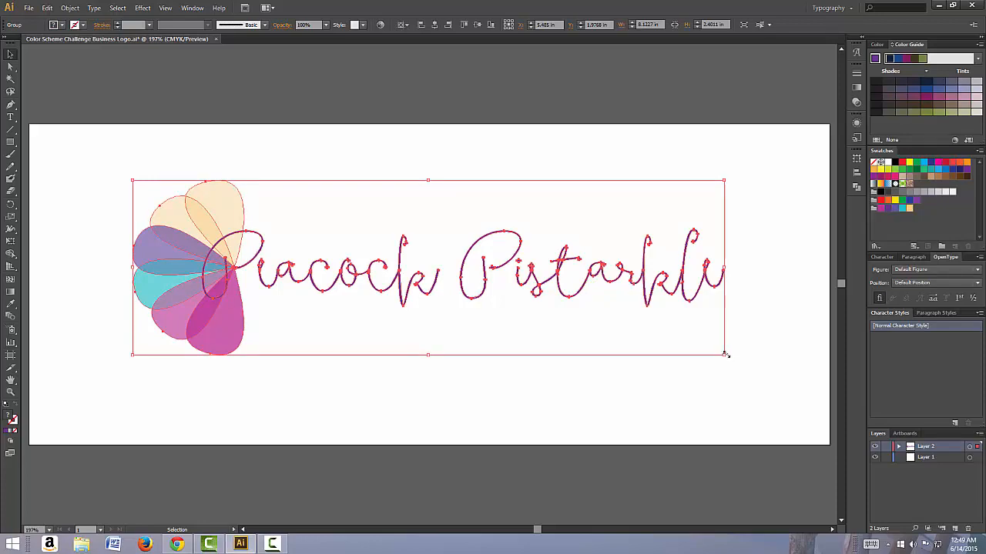
pyautogui.moveTo(725, 354)
pyautogui.mouseDown()
pyautogui.moveTo(706, 321)
pyautogui.moveTo(710, 350)
pyautogui.mouseUp()
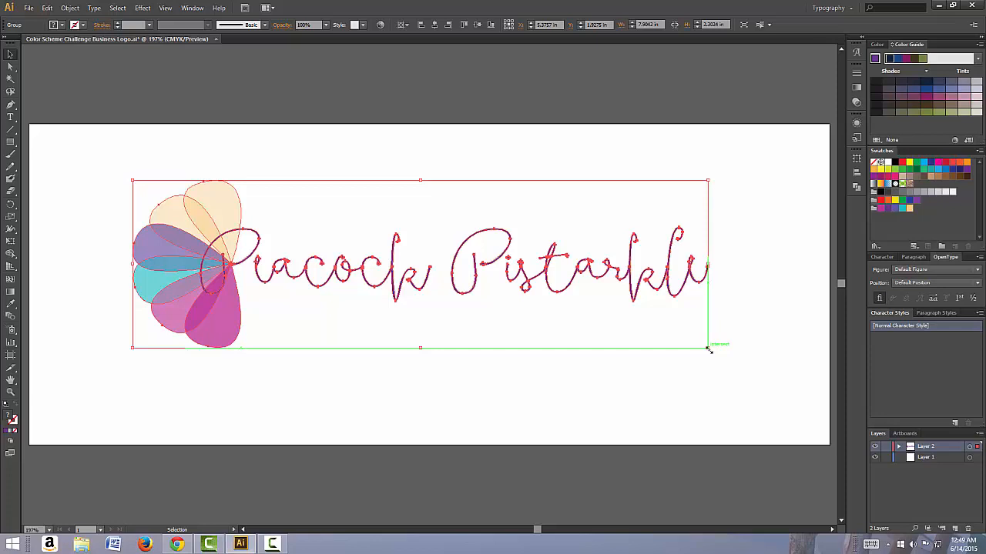
pyautogui.click(519, 376)
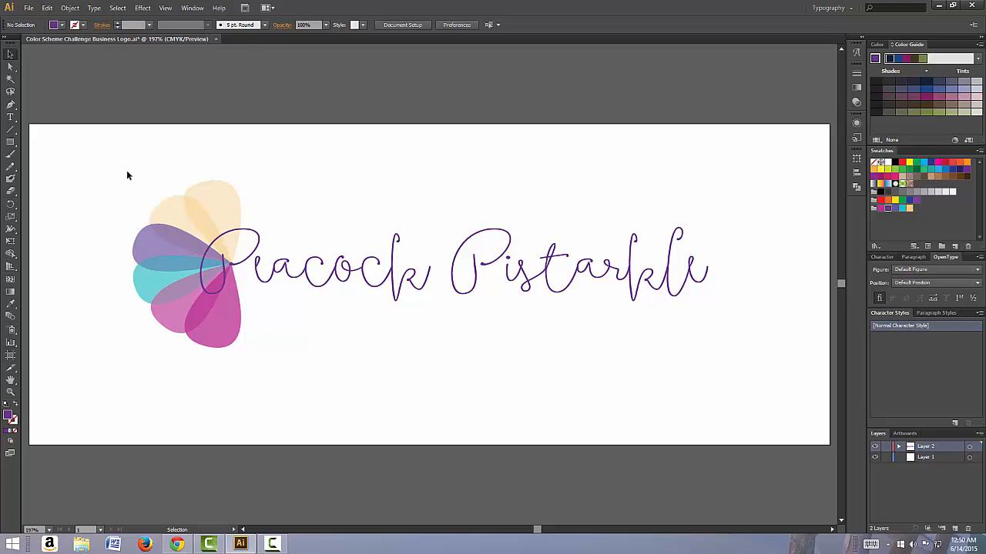
pyautogui.moveTo(126, 170); pyautogui.dragTo(791, 373)
pyautogui.click(621, 377)
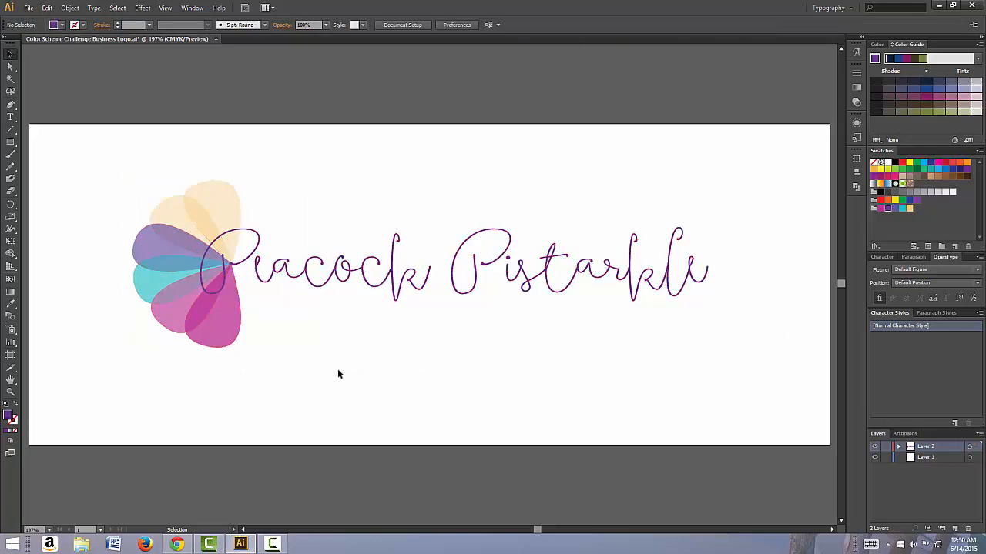